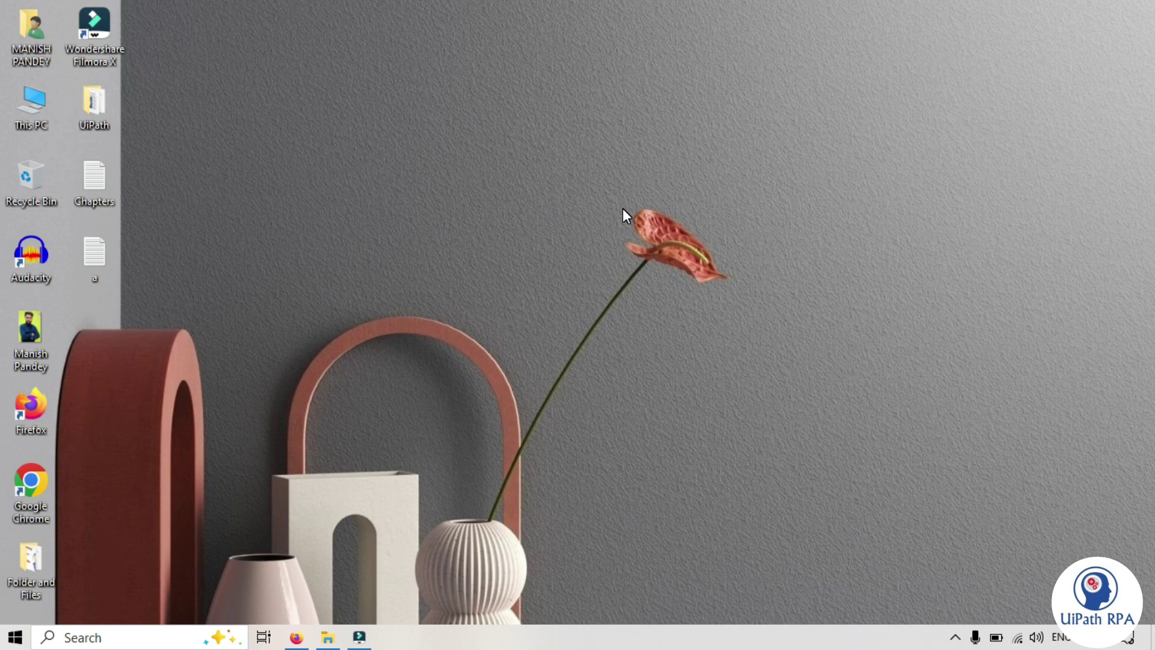
Step: Open the UiPath website in Firefox and go to Free trials and downloads
left_click(296, 637)
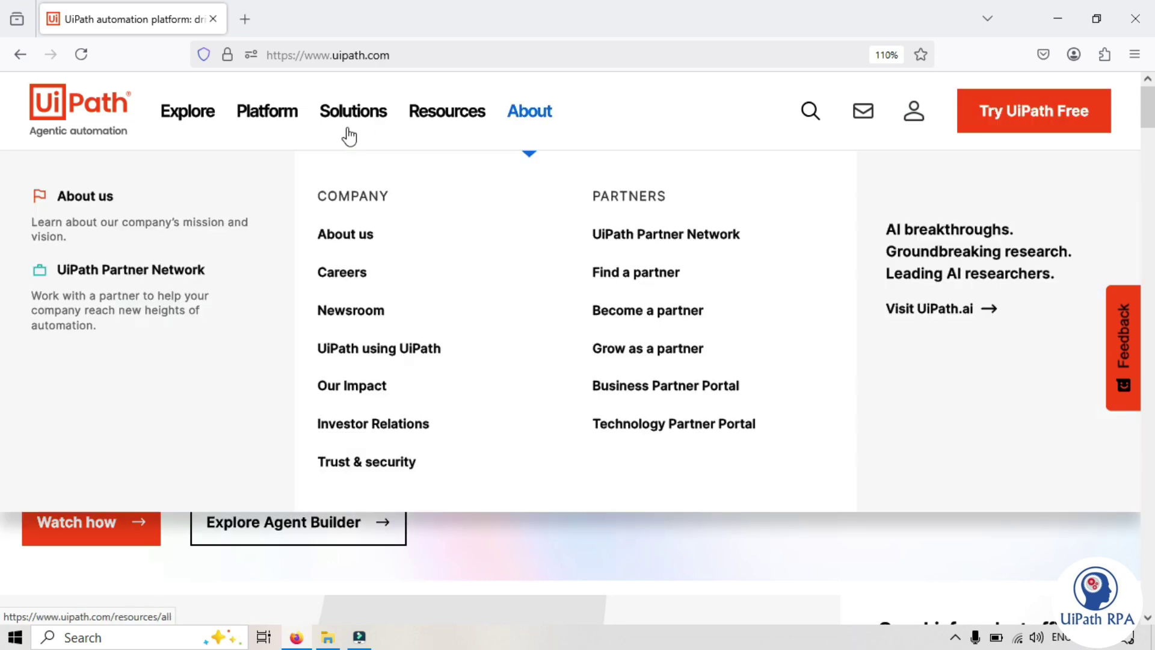
mouse_move(268, 112)
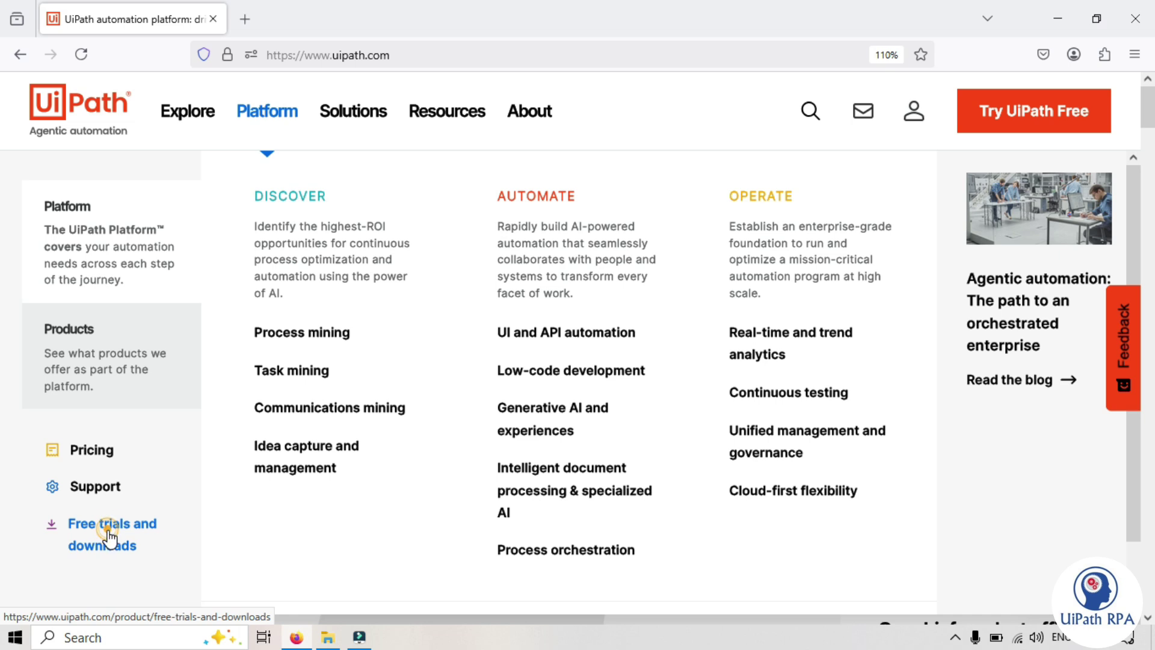
left_click(111, 531)
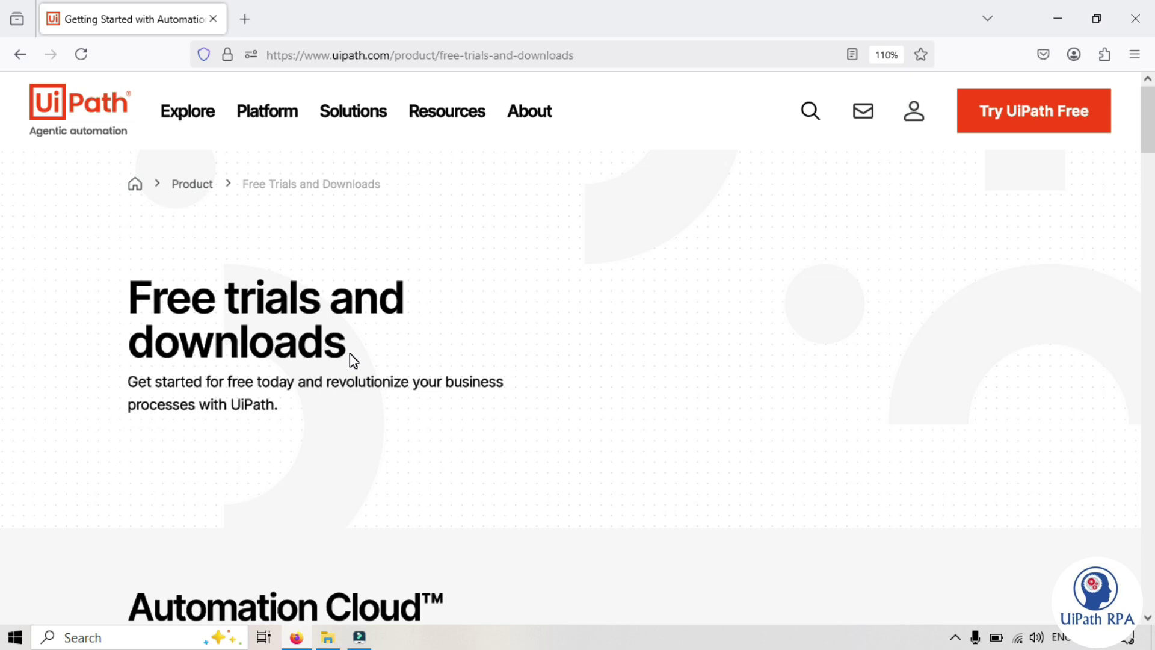
scroll(851, 558, "down", 2)
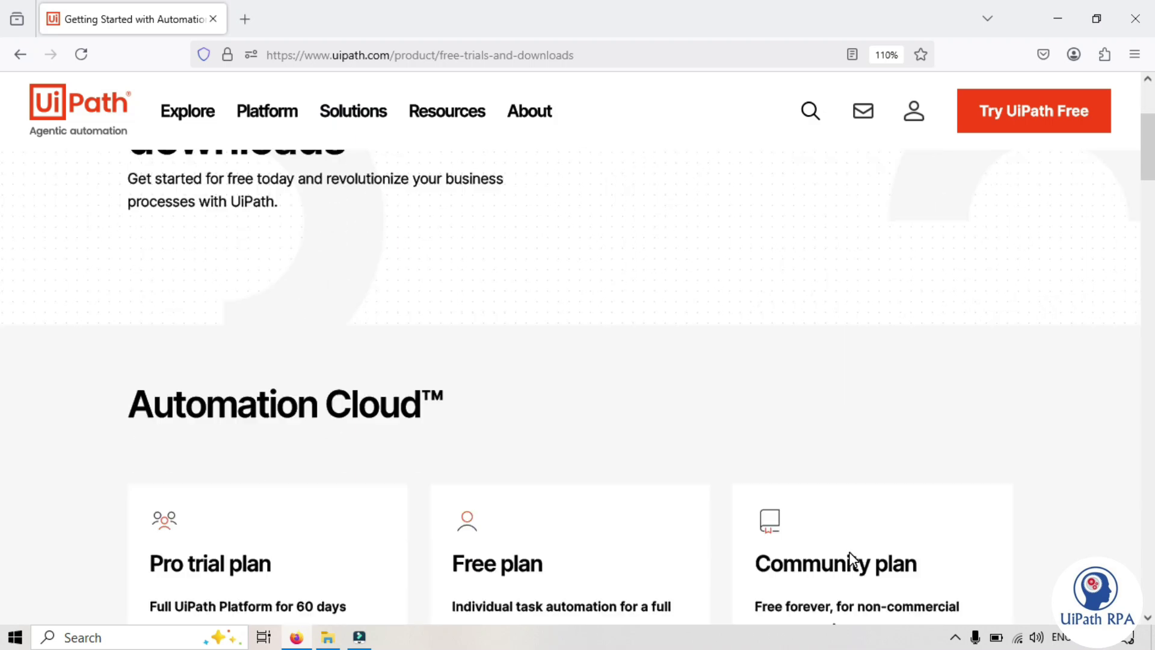
scroll(852, 558, "down", 4)
scroll(851, 361, "down", 1)
scroll(827, 234, "up", 1)
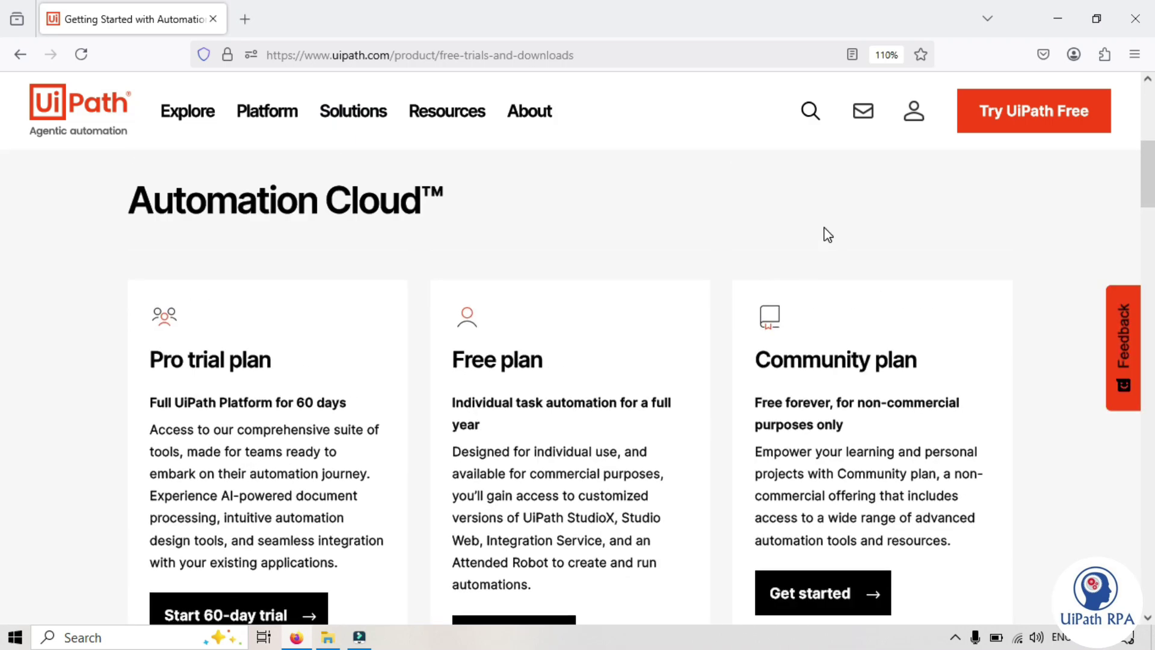
Step: Start the Community plan, continue into the existing organization, and open then close the services list
left_click(846, 604)
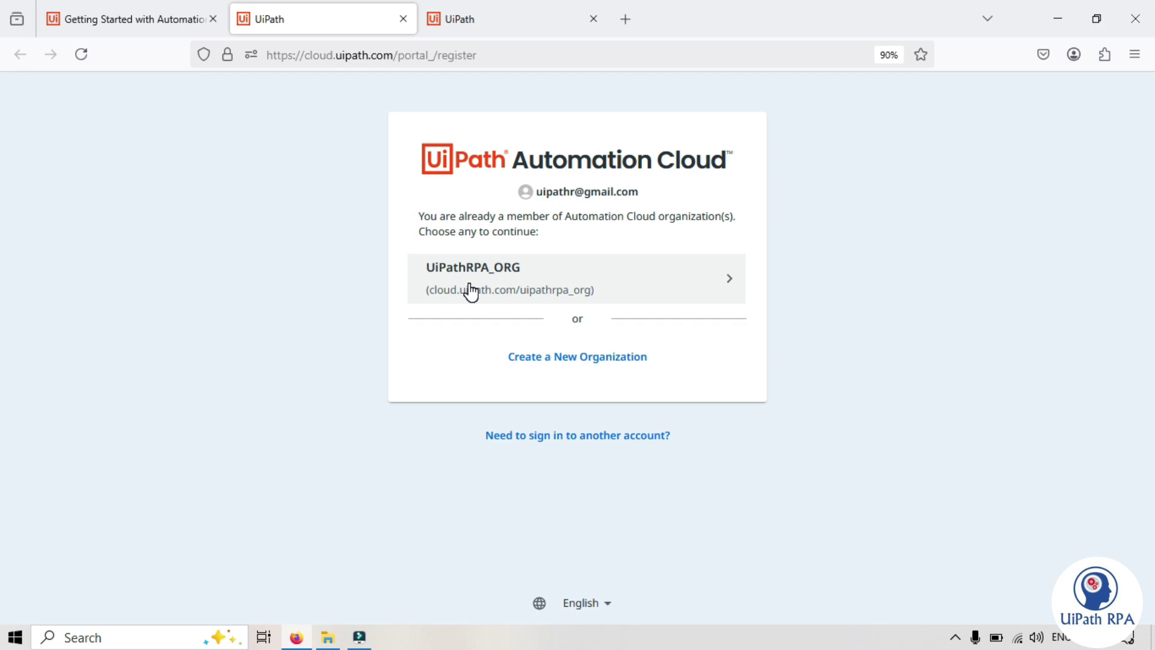
left_click(630, 278)
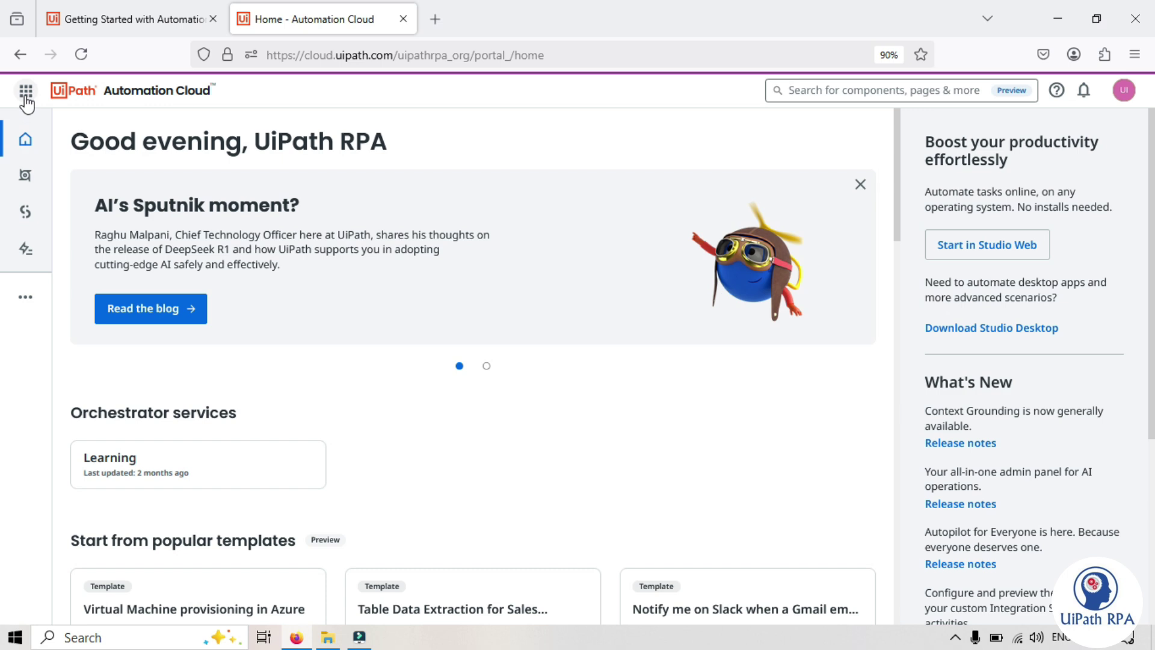
left_click(26, 89)
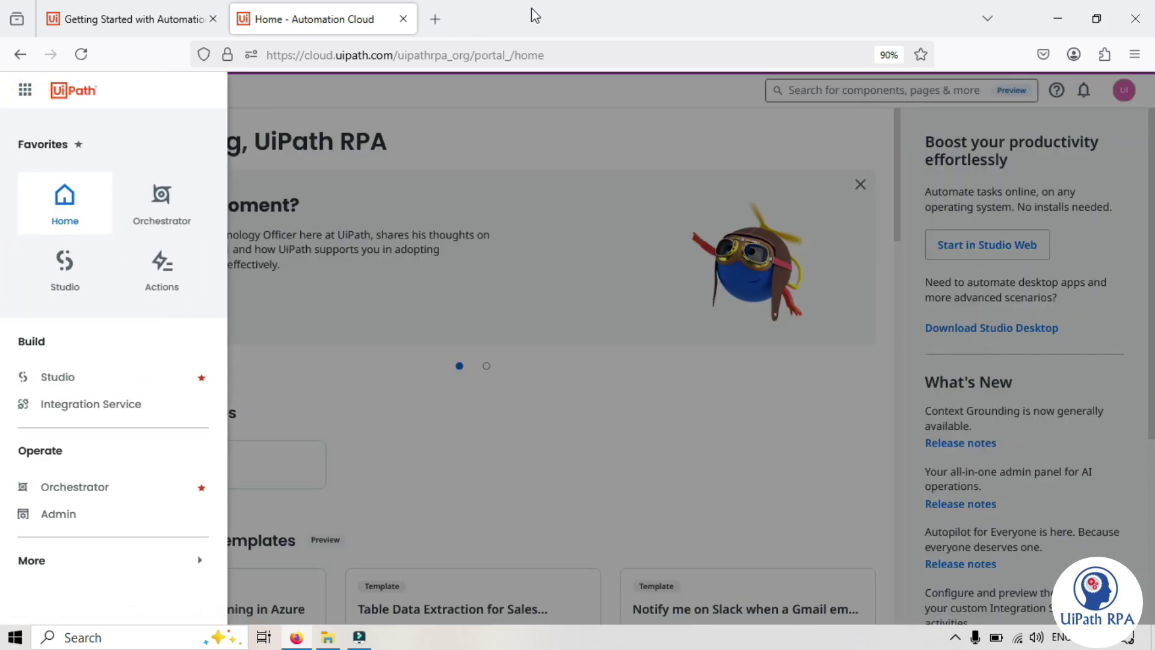
left_click(424, 127)
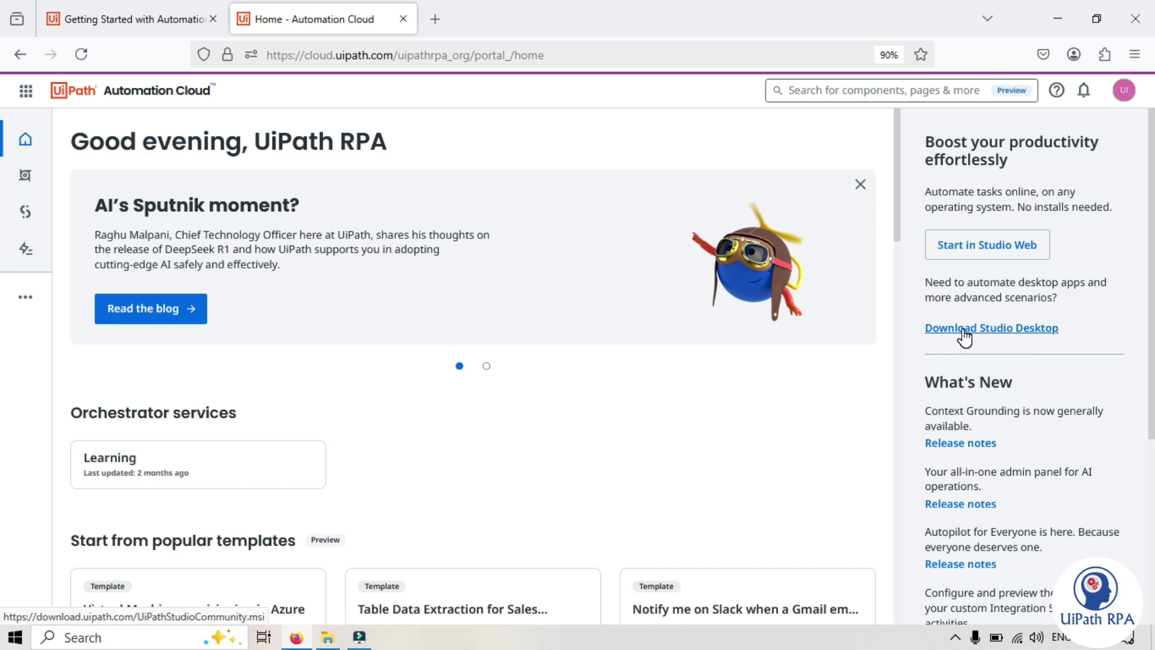
Step: Open Resource Center Downloads in a new tab, then start the Studio Desktop download from Home
left_click(1057, 90)
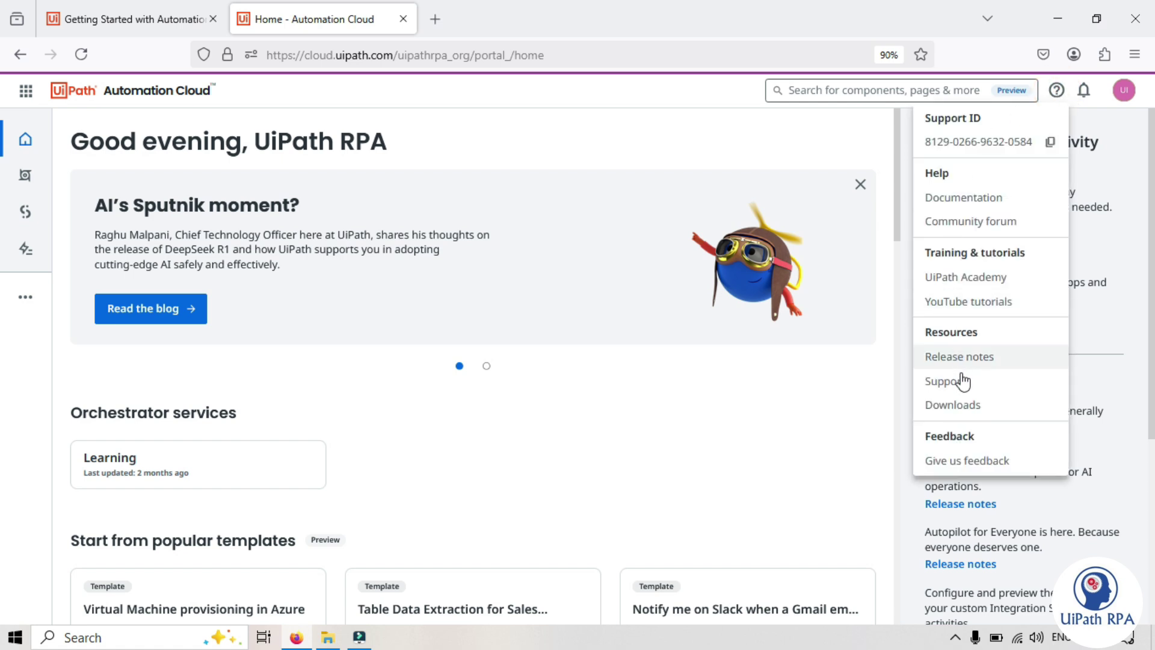
right_click(969, 408)
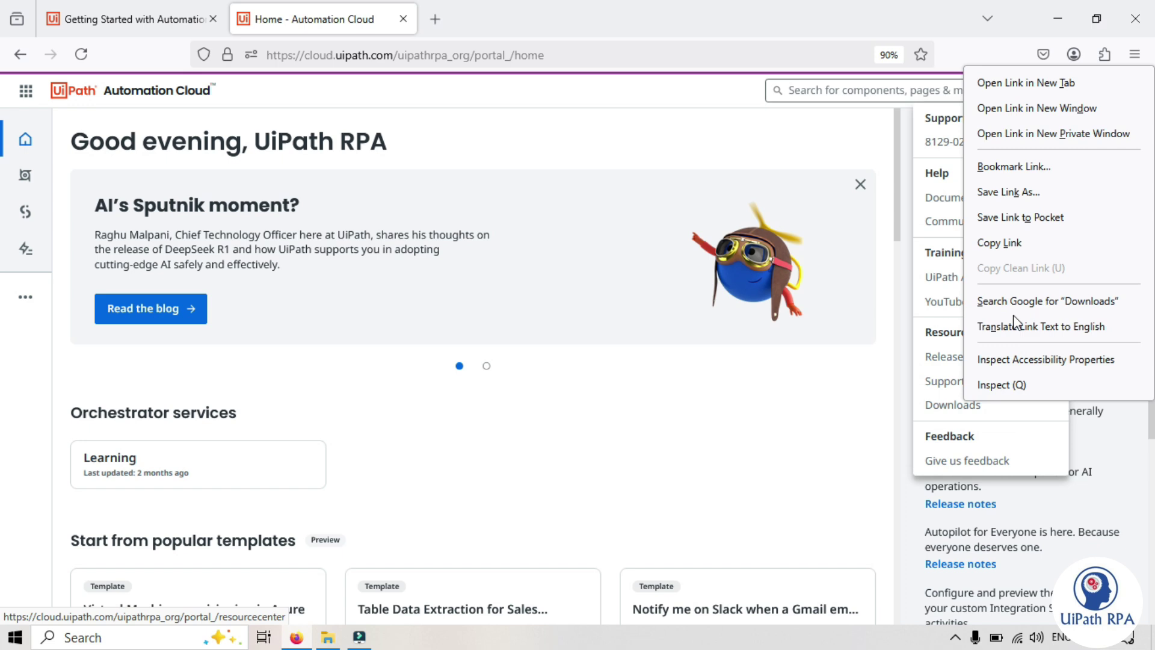
left_click(1017, 88)
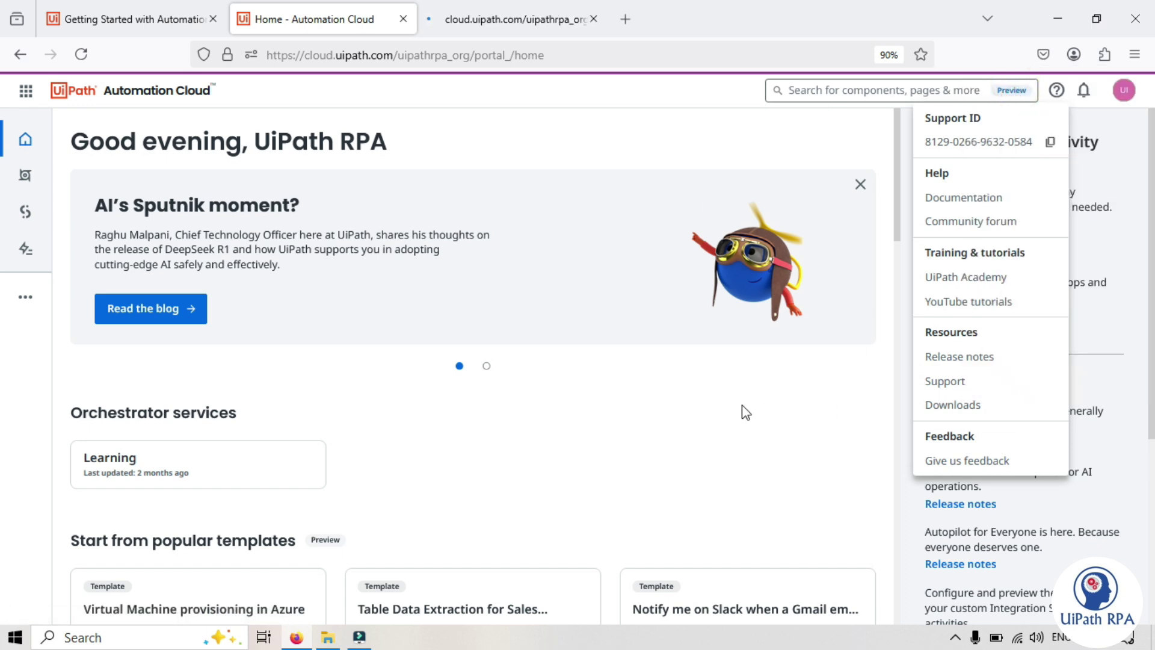
left_click(789, 410)
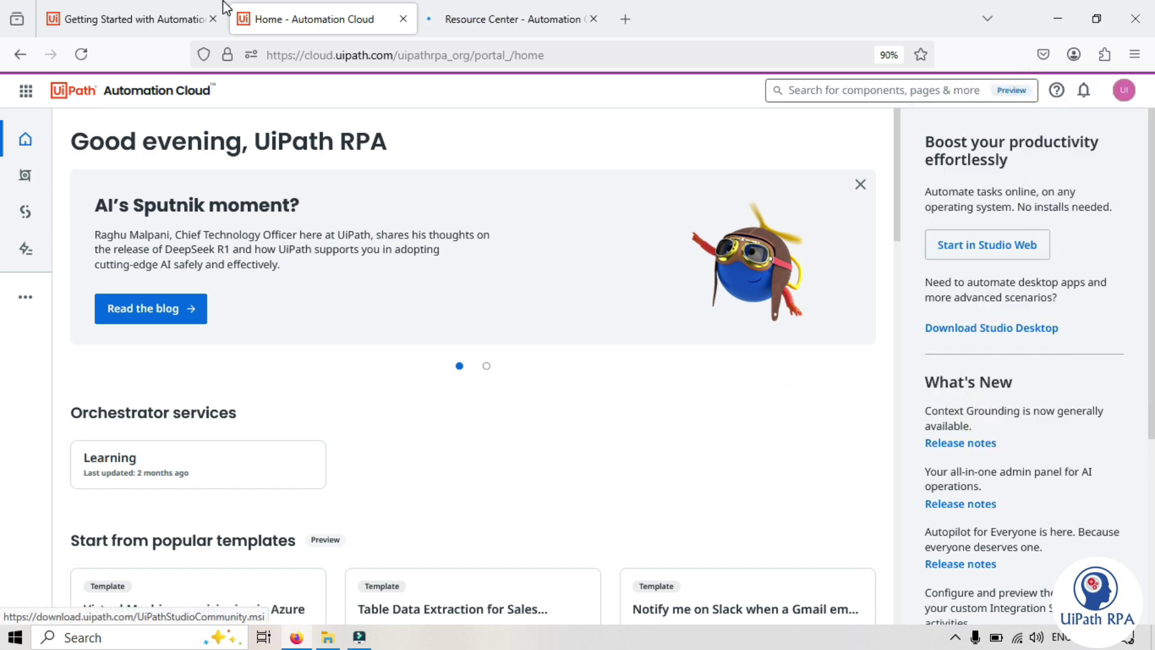
left_click(503, 19)
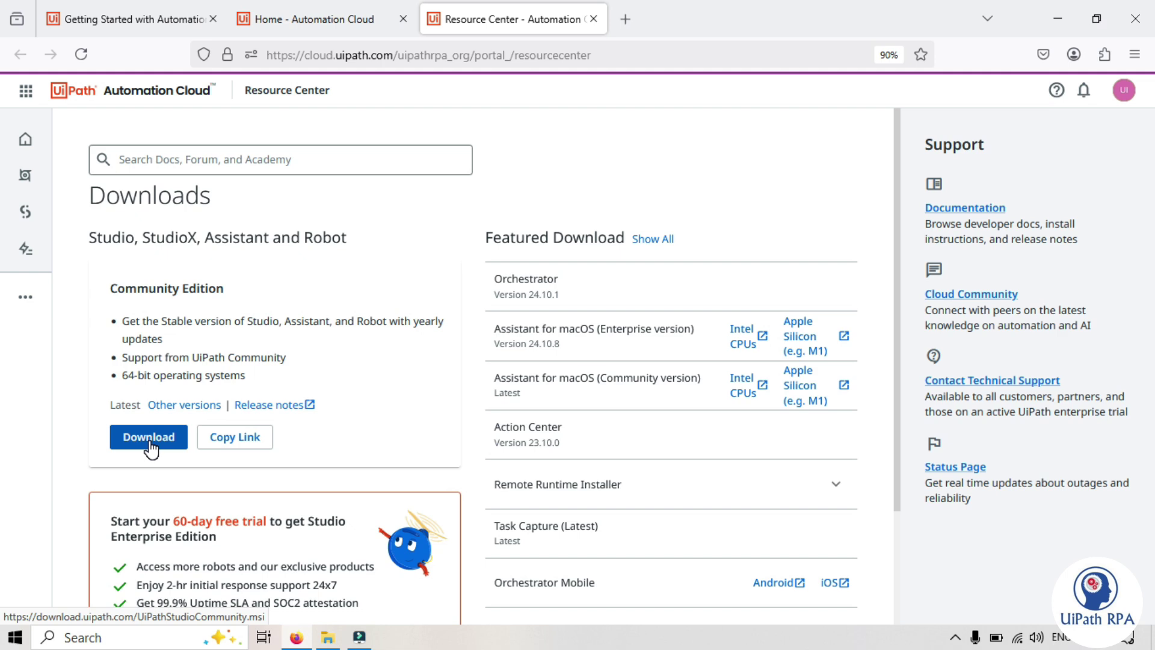
left_click(301, 20)
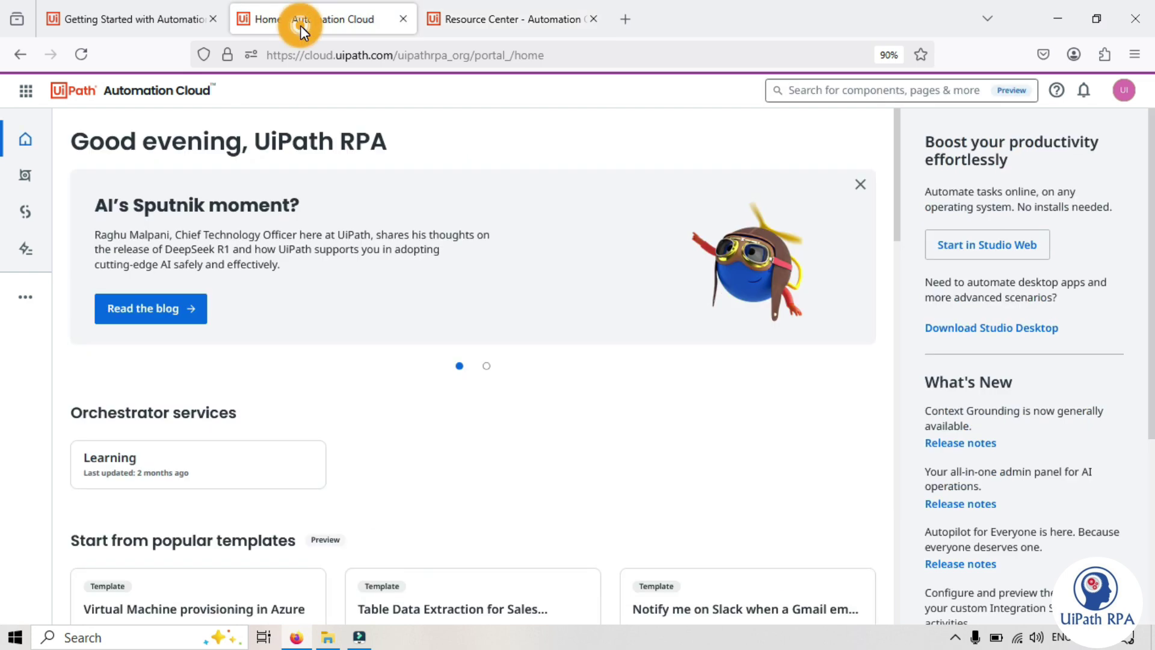
left_click(1001, 332)
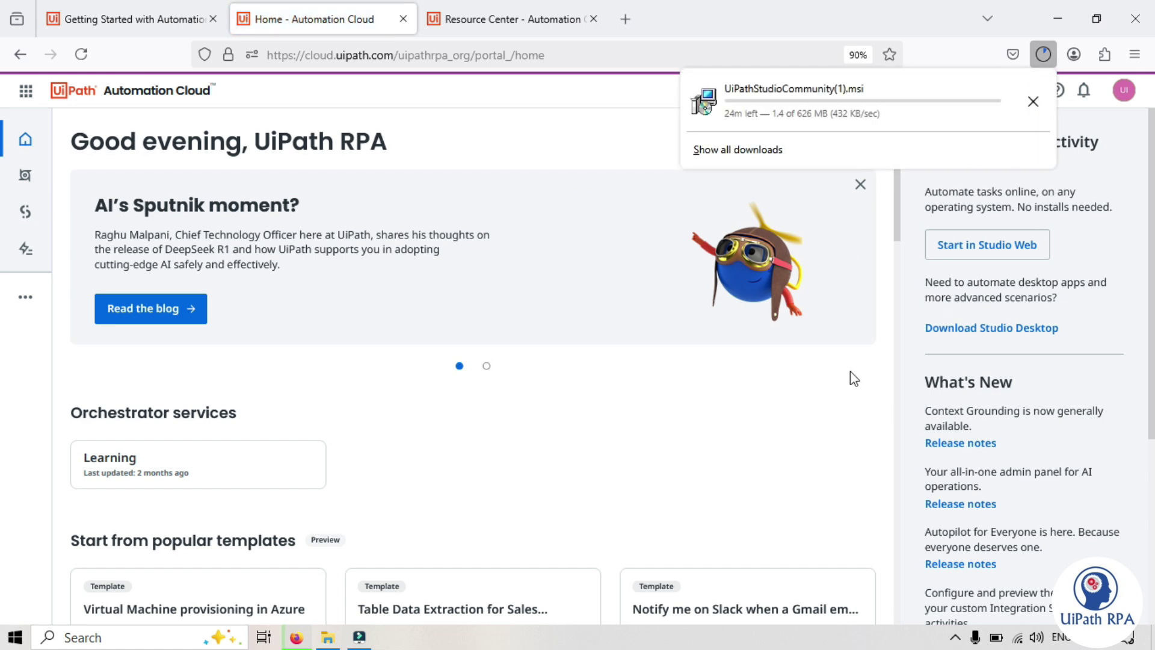
Step: Cancel the duplicate download and run the UiPathStudioCommunity installer from the Downloads folder
left_click(1036, 101)
double_click(534, 405)
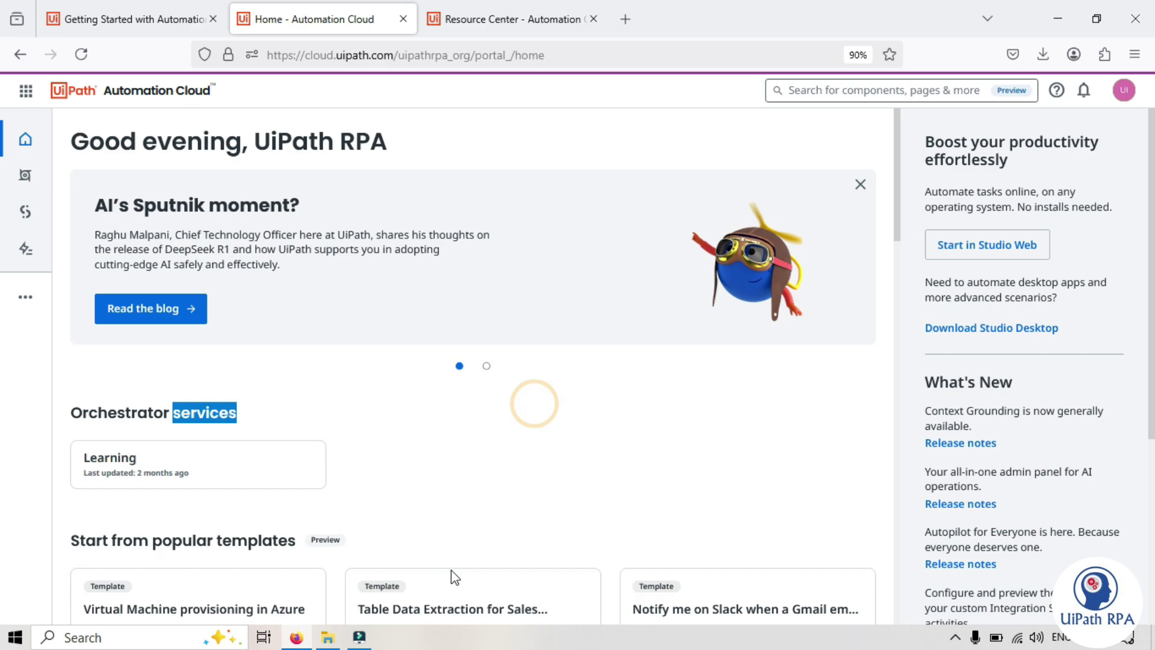
left_click(328, 639)
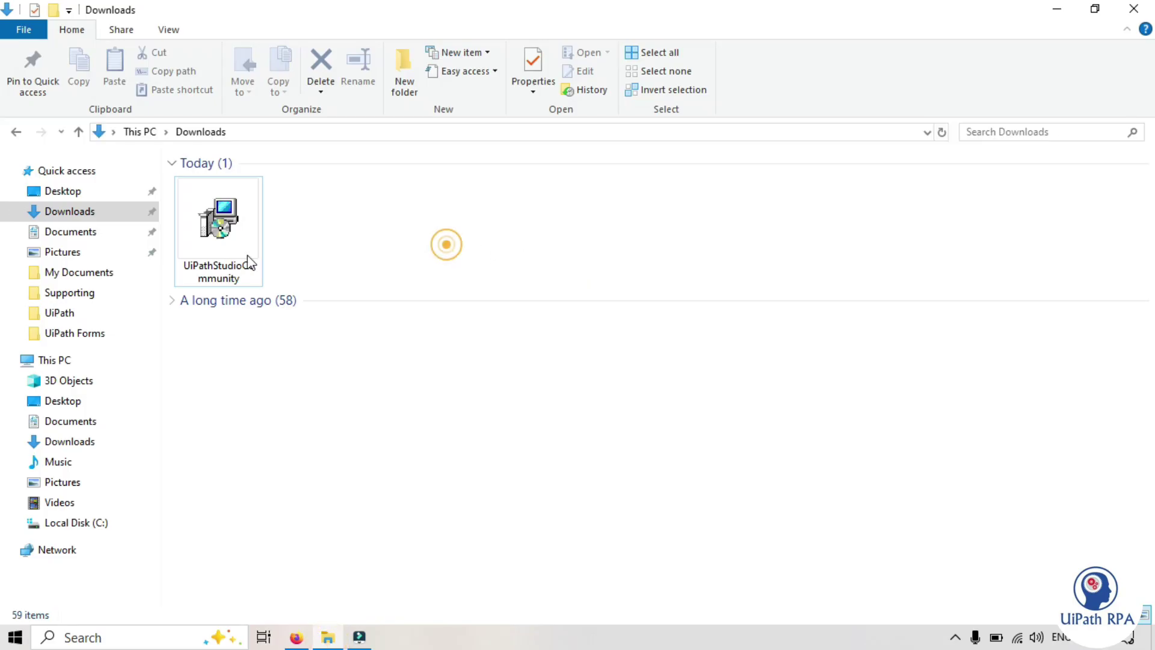
left_click(218, 235)
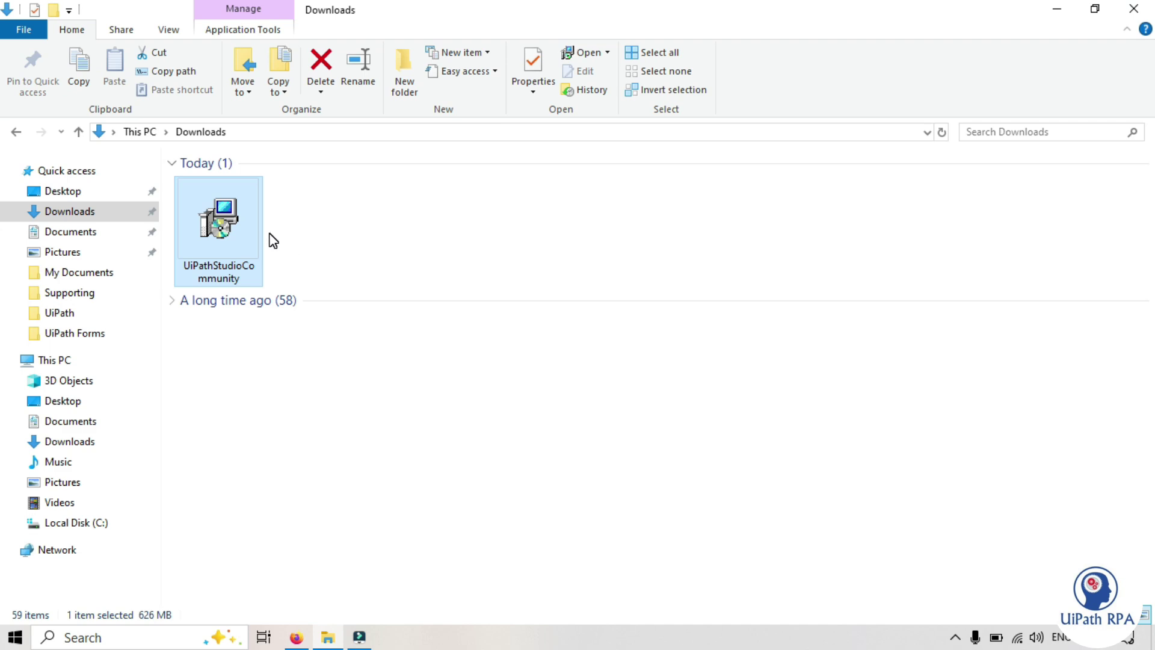
left_click(337, 239)
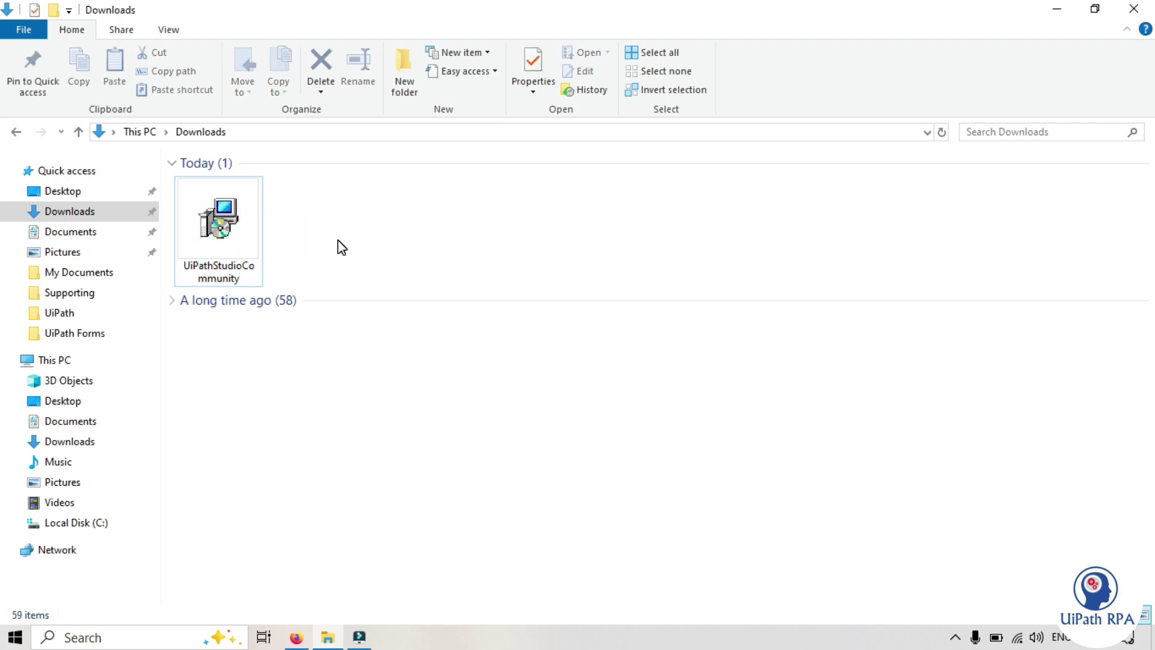
double_click(226, 221)
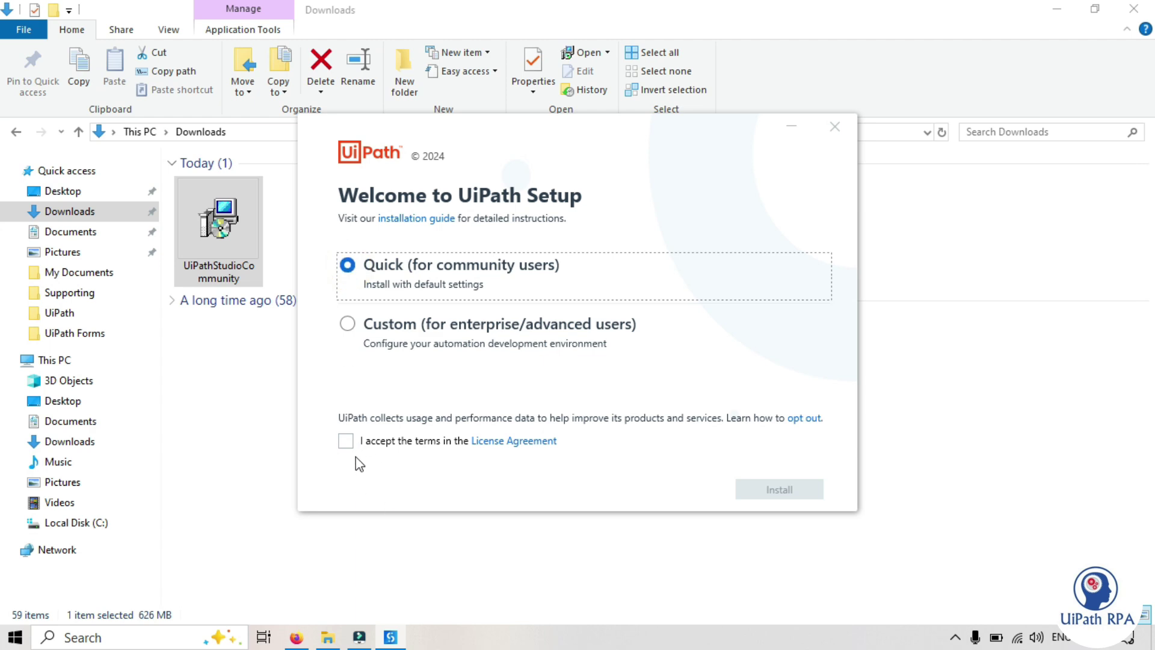
Step: Accept the License Agreement terms and start the Quick installation
left_click(346, 440)
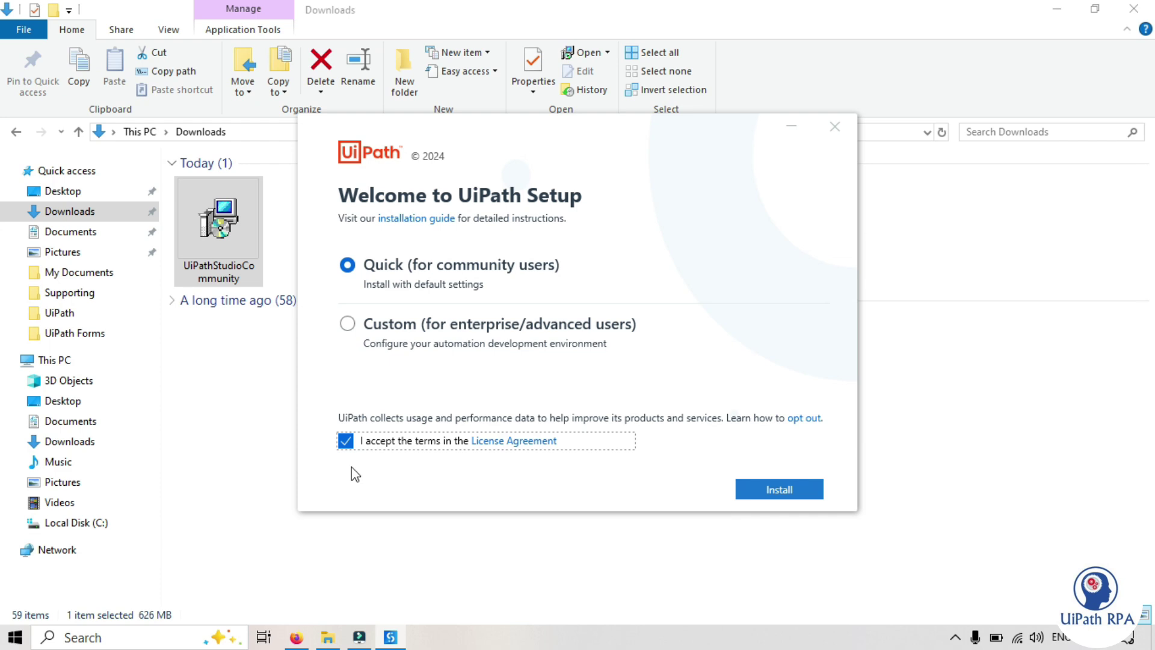
left_click(780, 490)
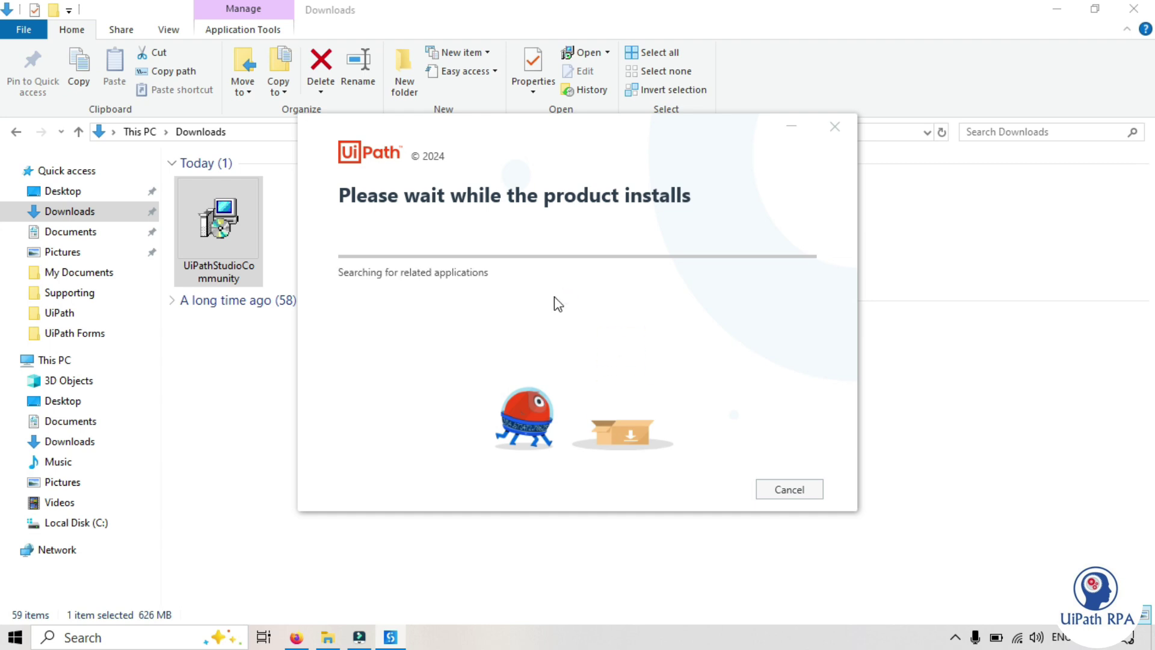
Step: Minimize the Downloads folder and shift the installer window slightly left while installation finishes
left_click(1058, 10)
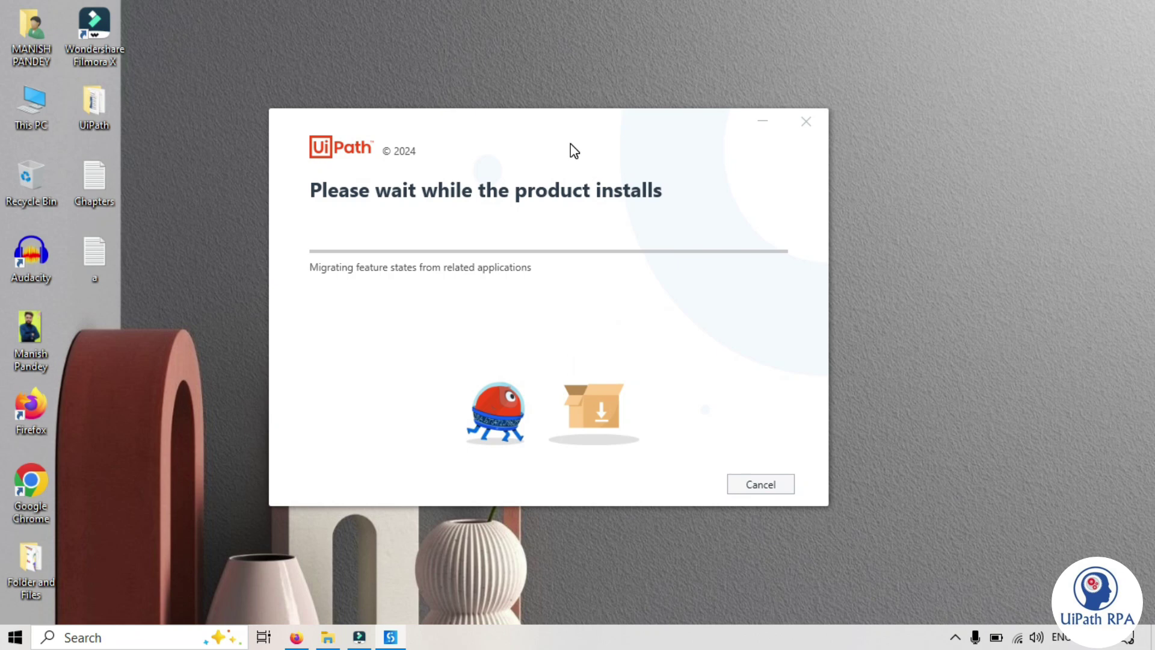
left_click_drag(575, 151, 568, 150)
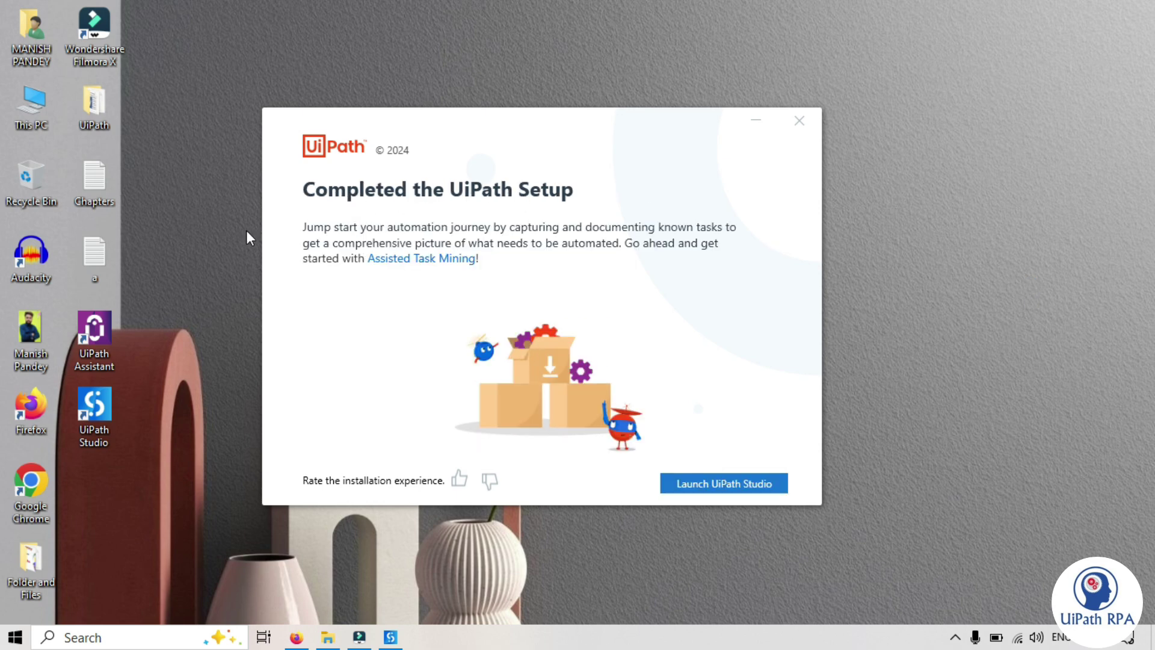
Step: Launch UiPath Studio from the finished setup and close its 'Sign In to get started' prompt
left_click(736, 488)
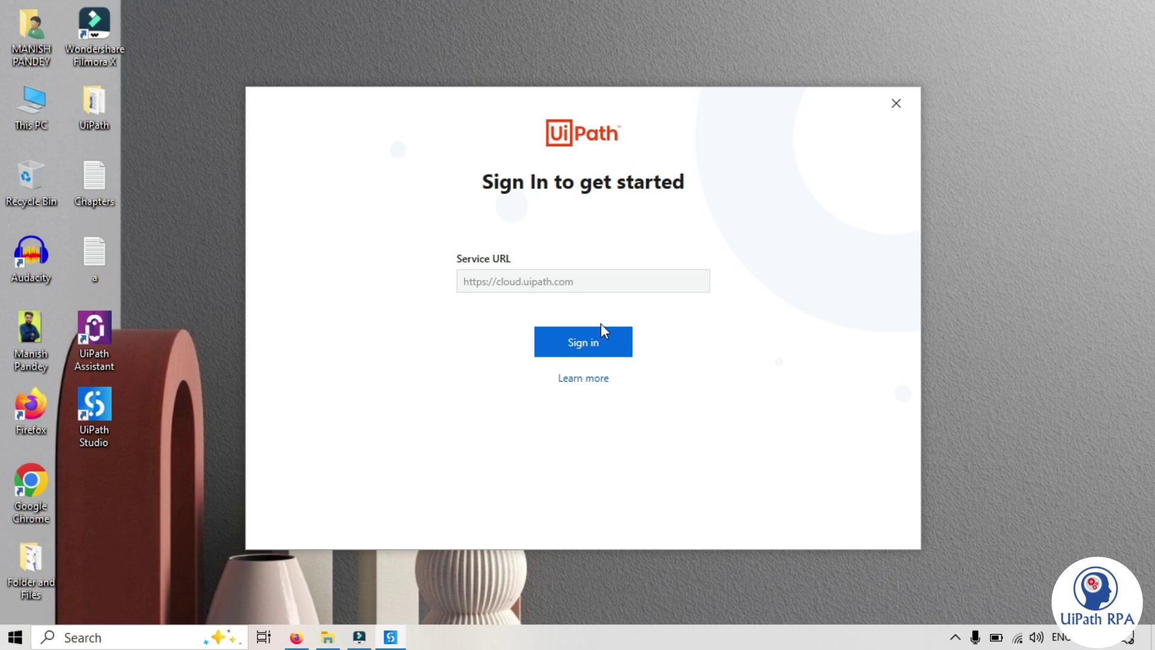
left_click(898, 111)
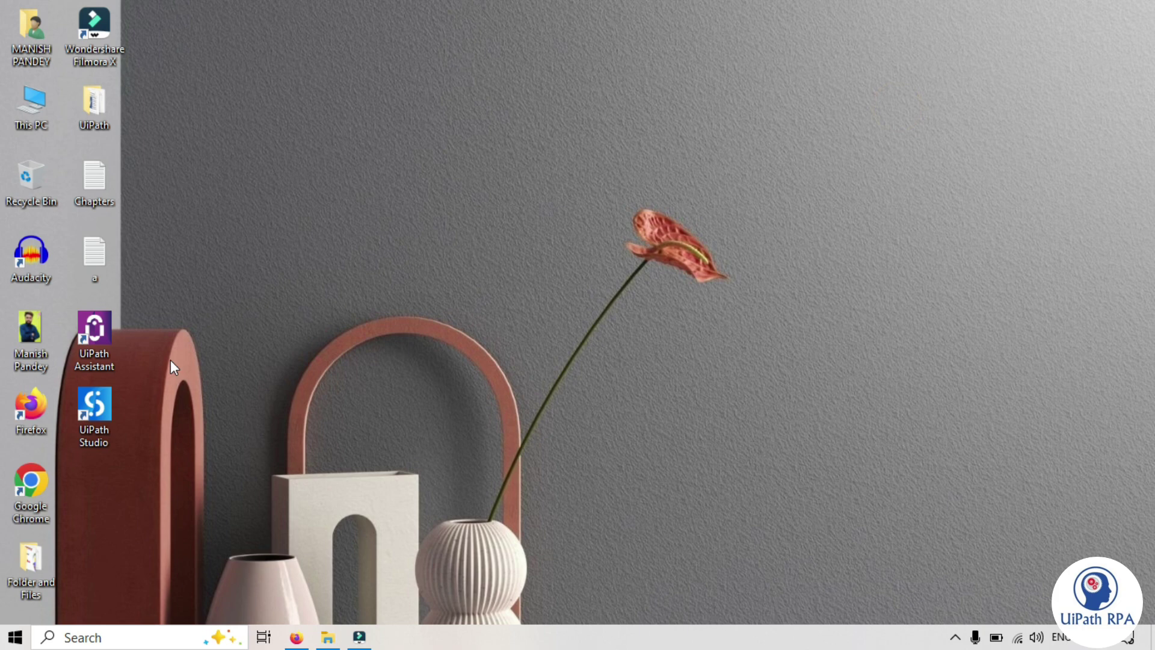
double_click(107, 331)
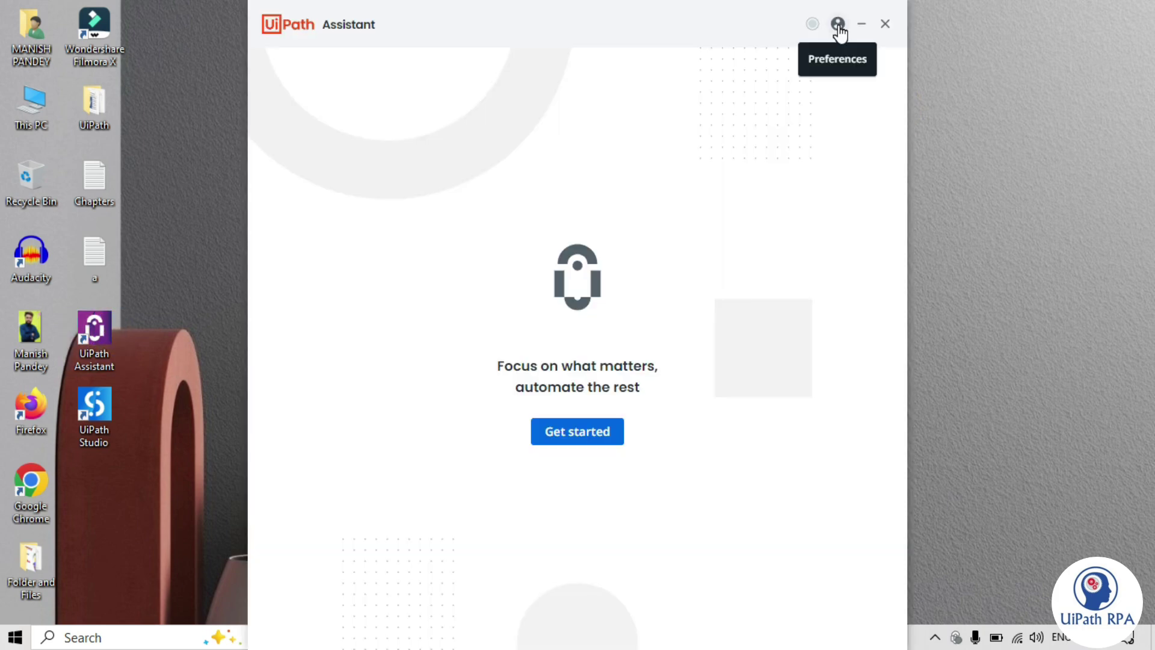
left_click(838, 24)
left_click(803, 53)
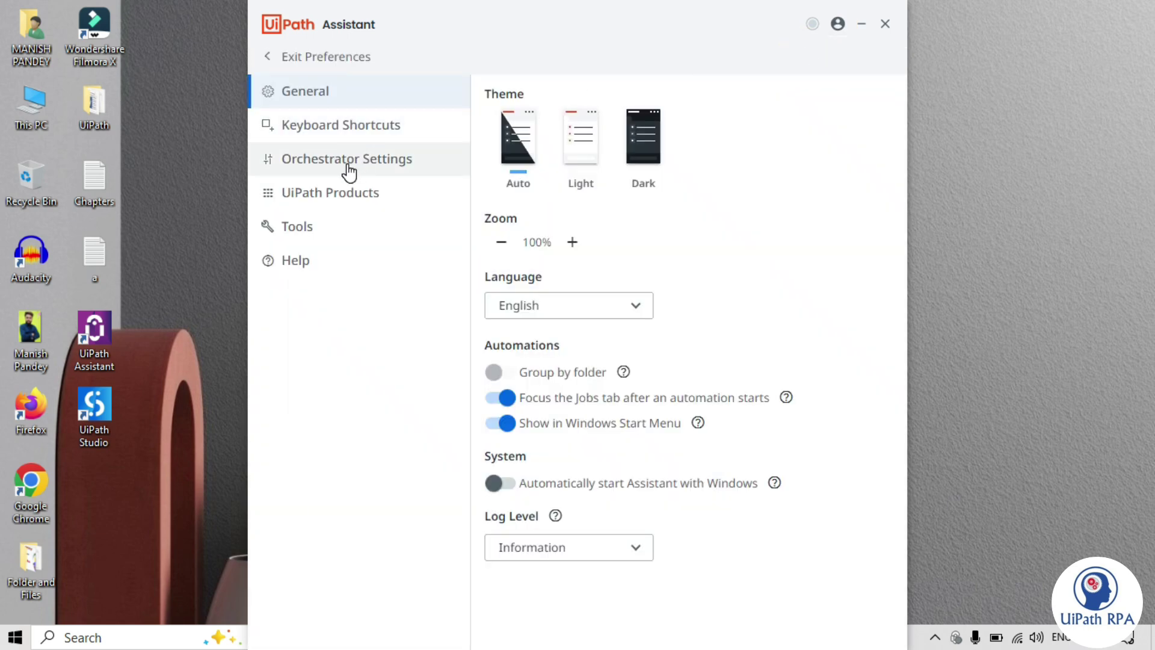
left_click(347, 159)
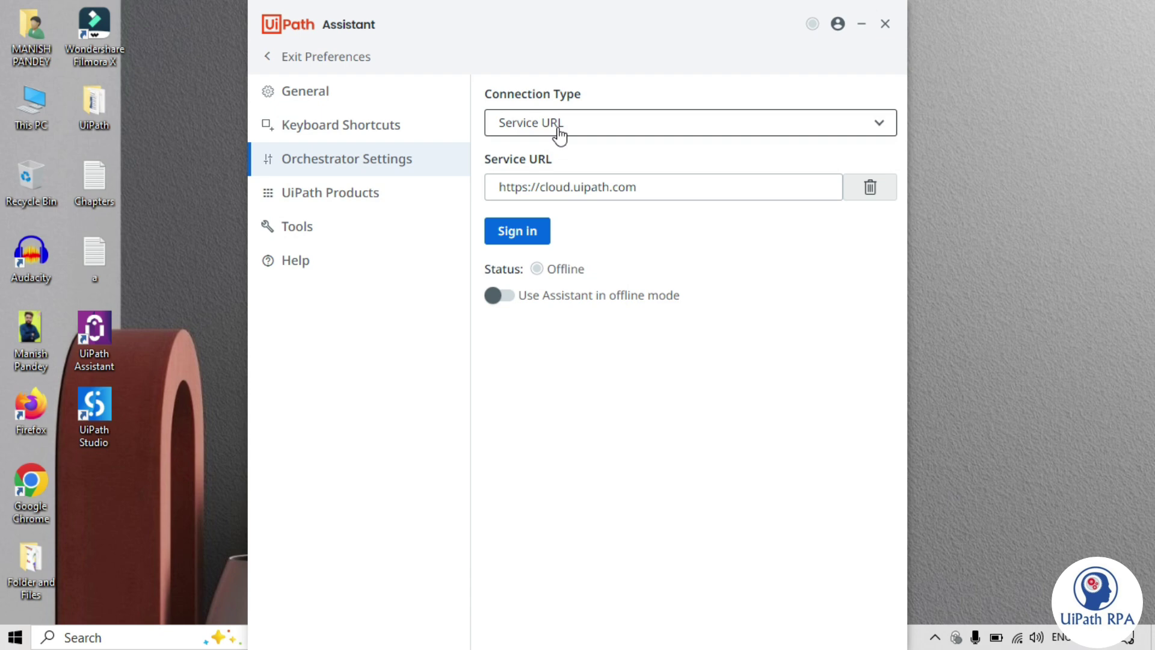
left_click(607, 186)
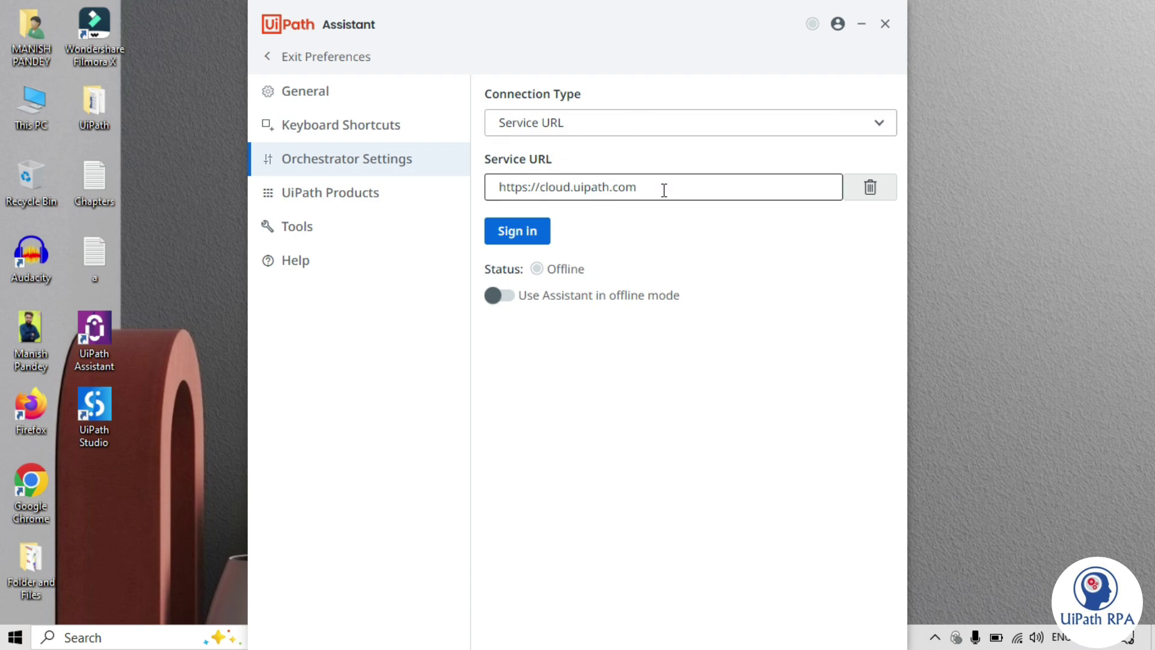
left_click(518, 232)
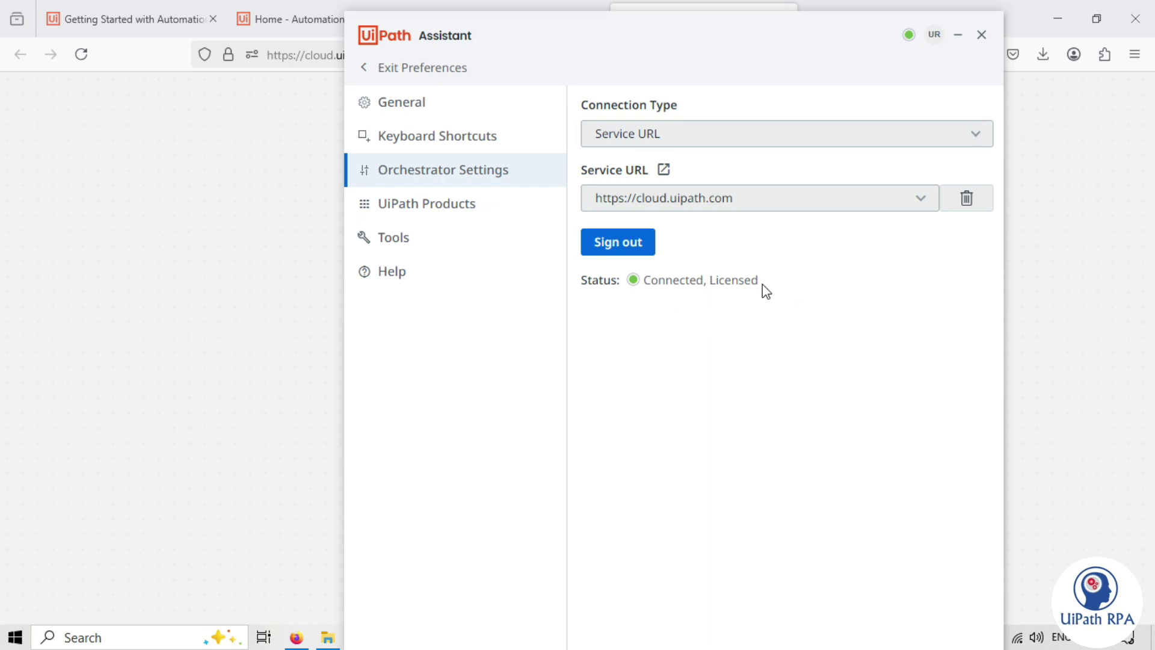
left_click(982, 38)
Step: Close the browser and select the UiPath Studio desktop shortcut to launch it
left_click(1135, 18)
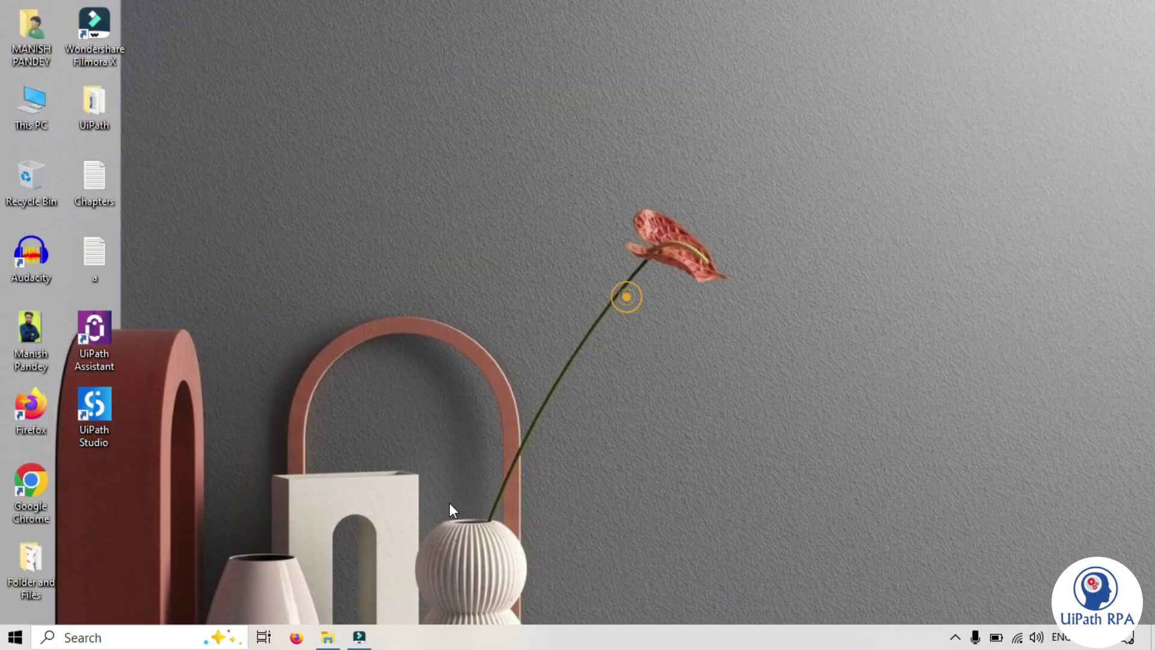
left_click(96, 424)
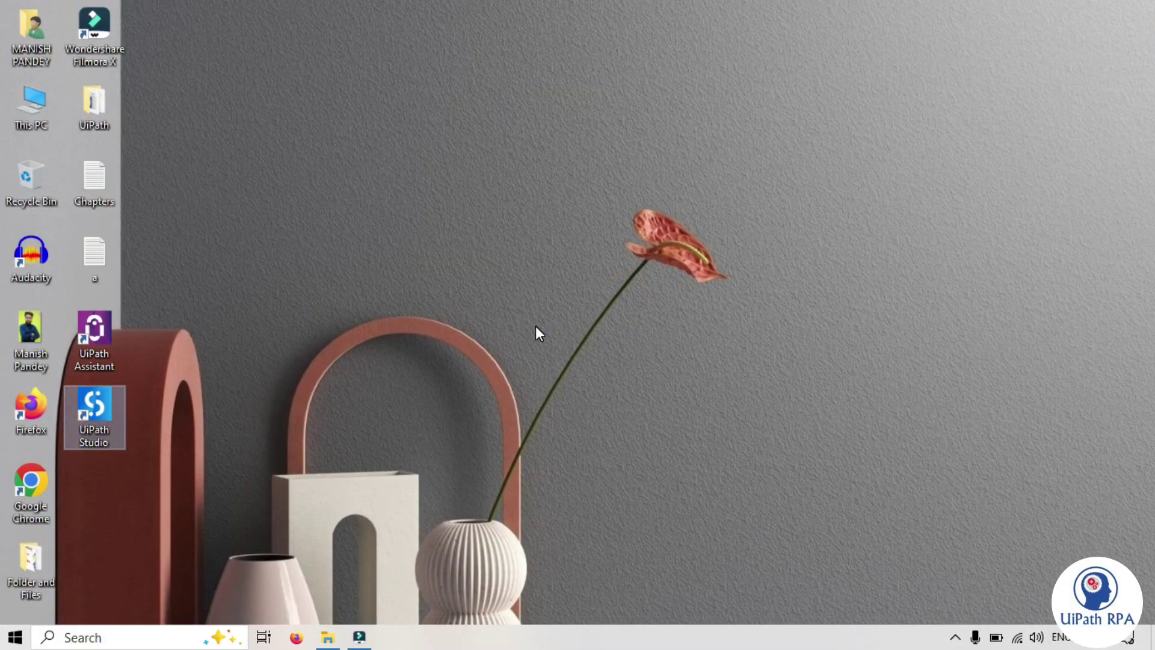